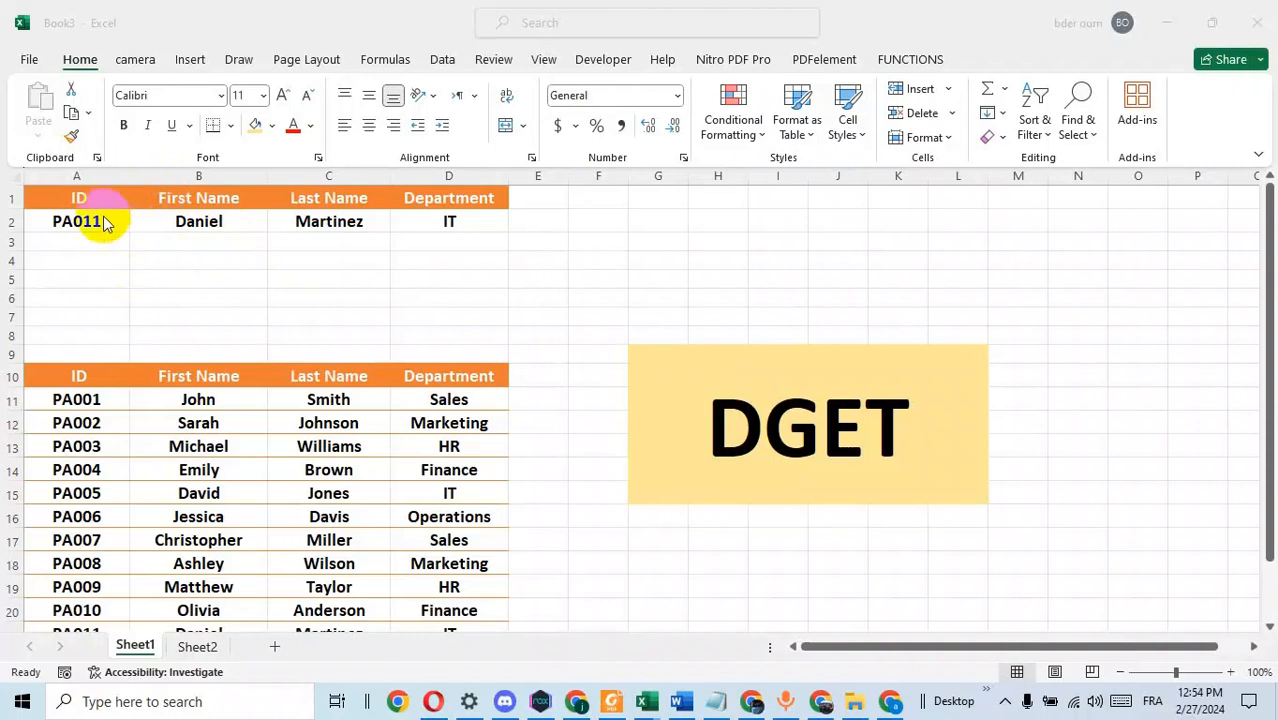
Try several IDs, including PA009 and PA012, in cell A2's drop-down on Sheet1 to check the finished lookup row
click(101, 221)
key(BackSpace)
click(101, 221)
click(134, 221)
click(91, 265)
click(134, 222)
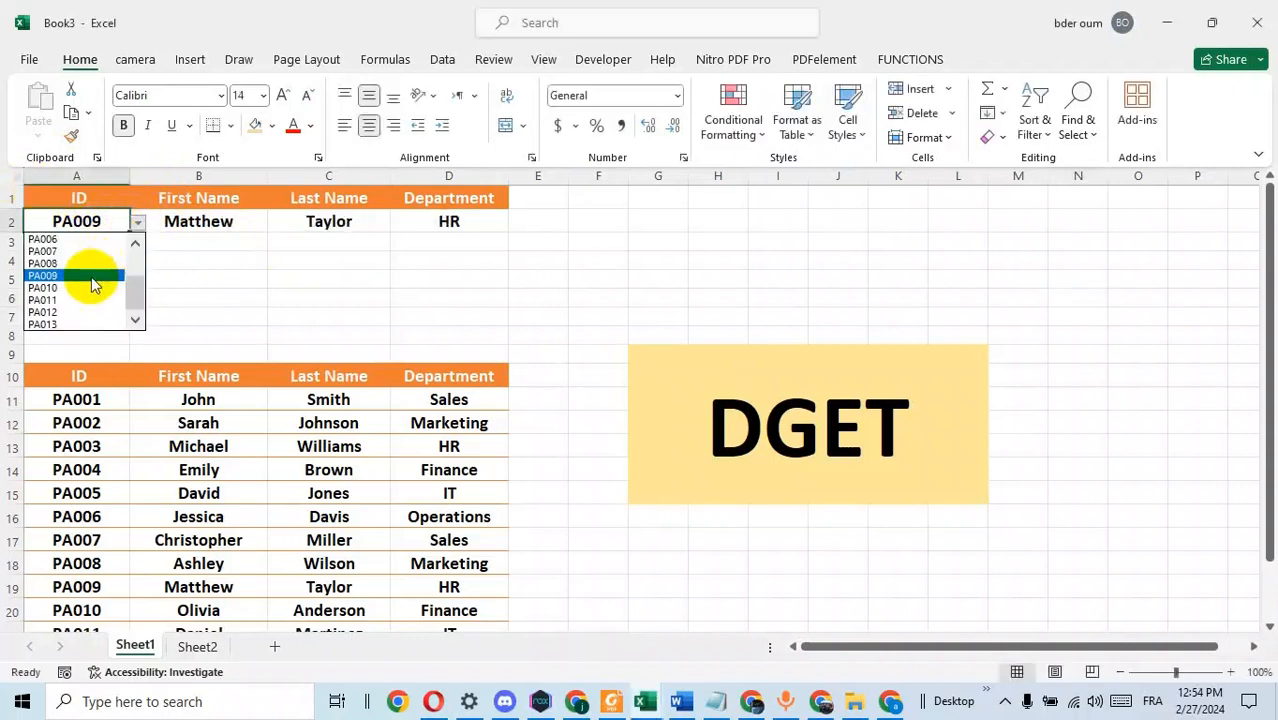
click(94, 282)
click(135, 224)
click(100, 312)
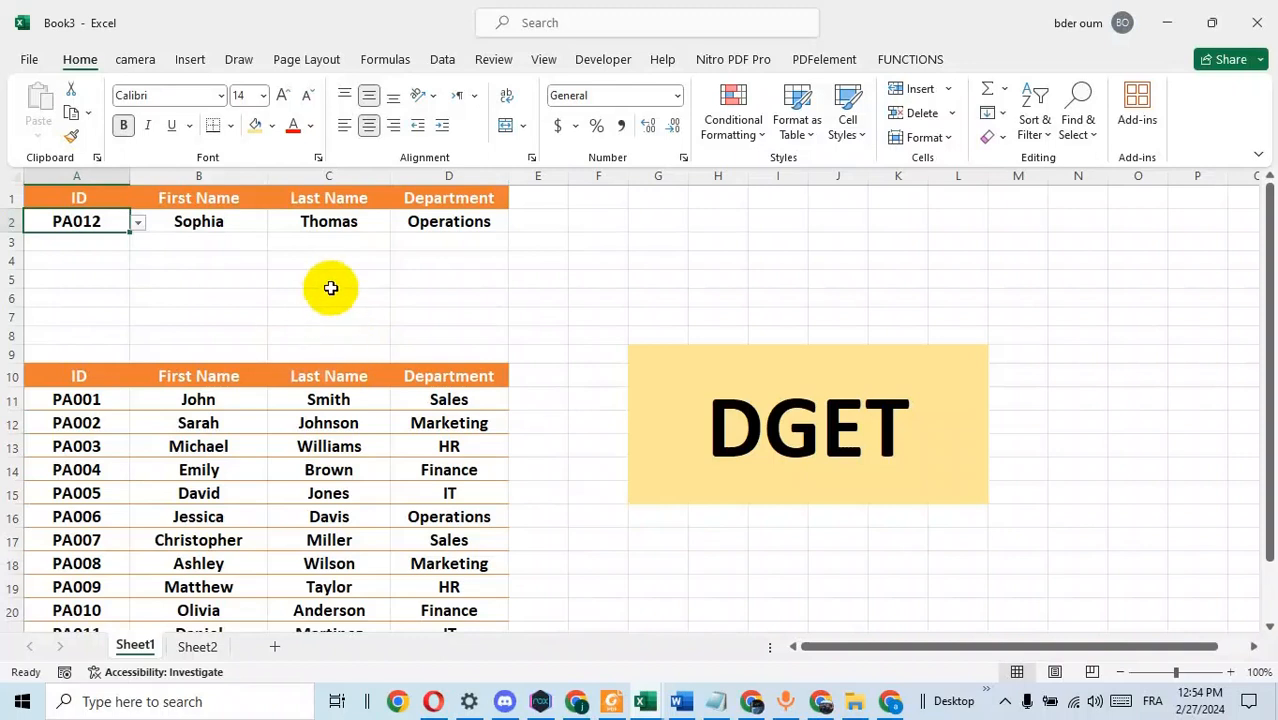
click(138, 222)
click(108, 302)
On Sheet2, add list data validation to cell A2 using the IDs in =$A$9:$A$21 as the source
click(190, 646)
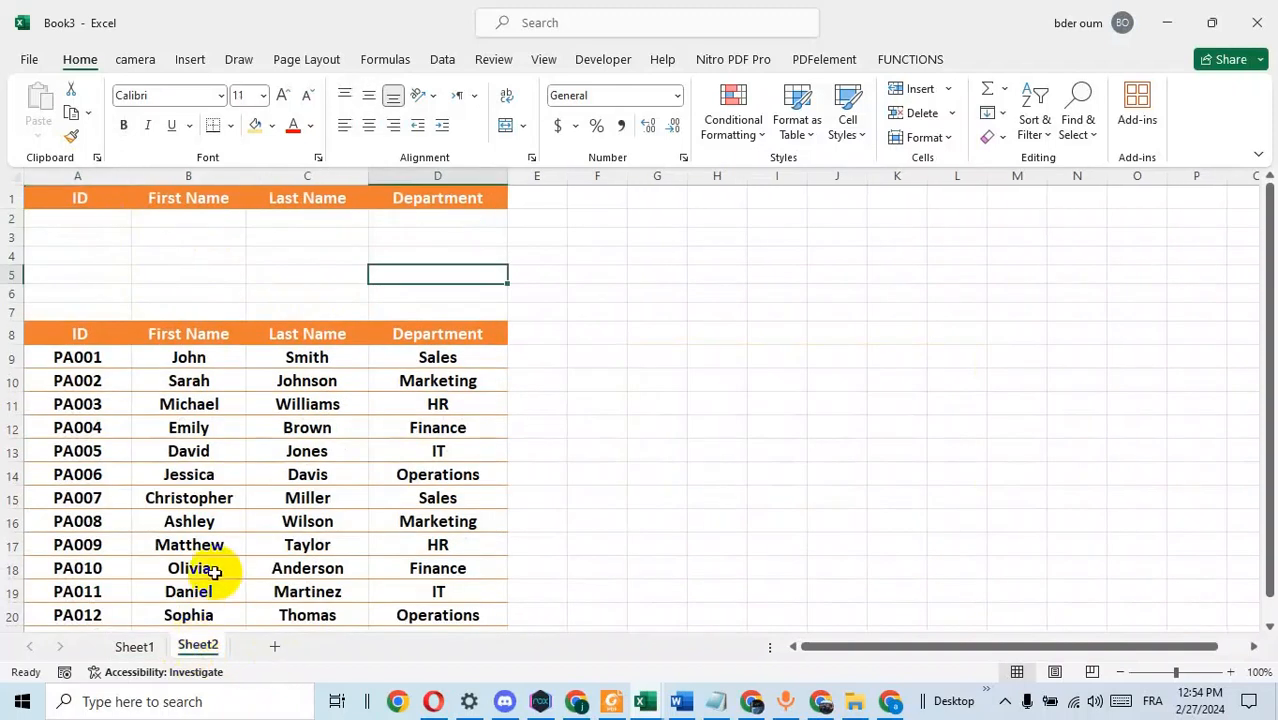
click(102, 221)
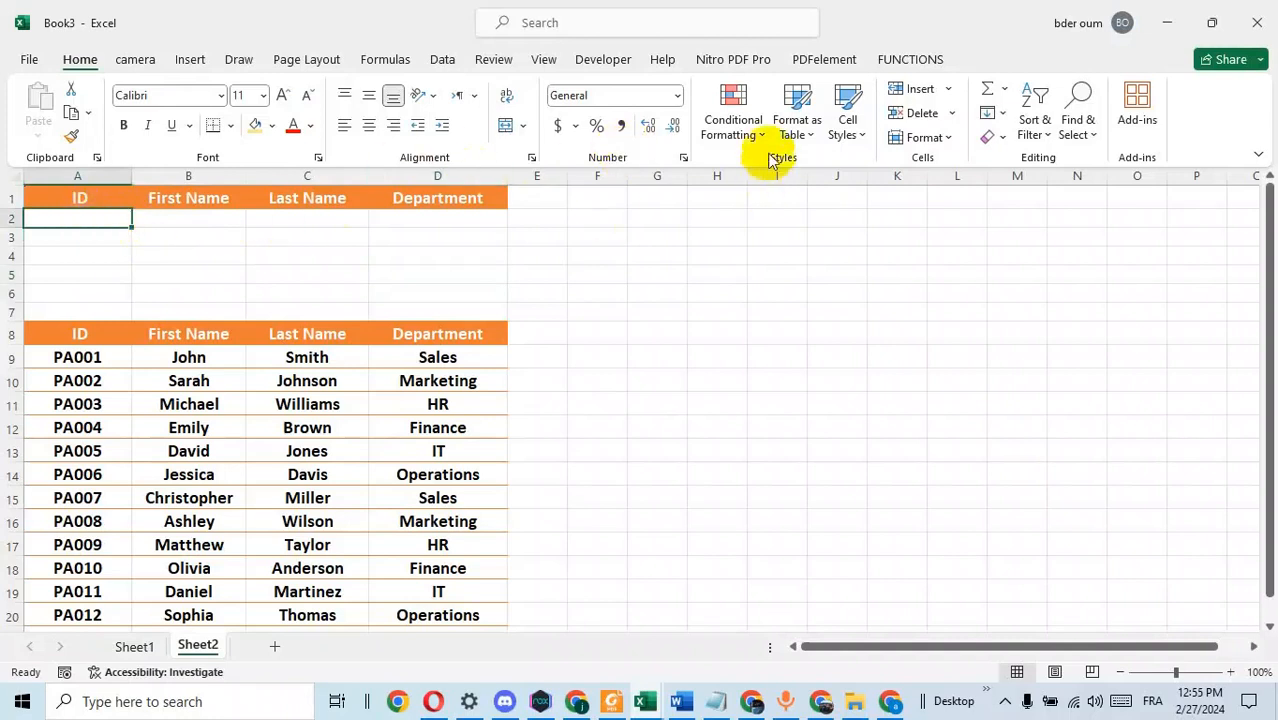
click(443, 62)
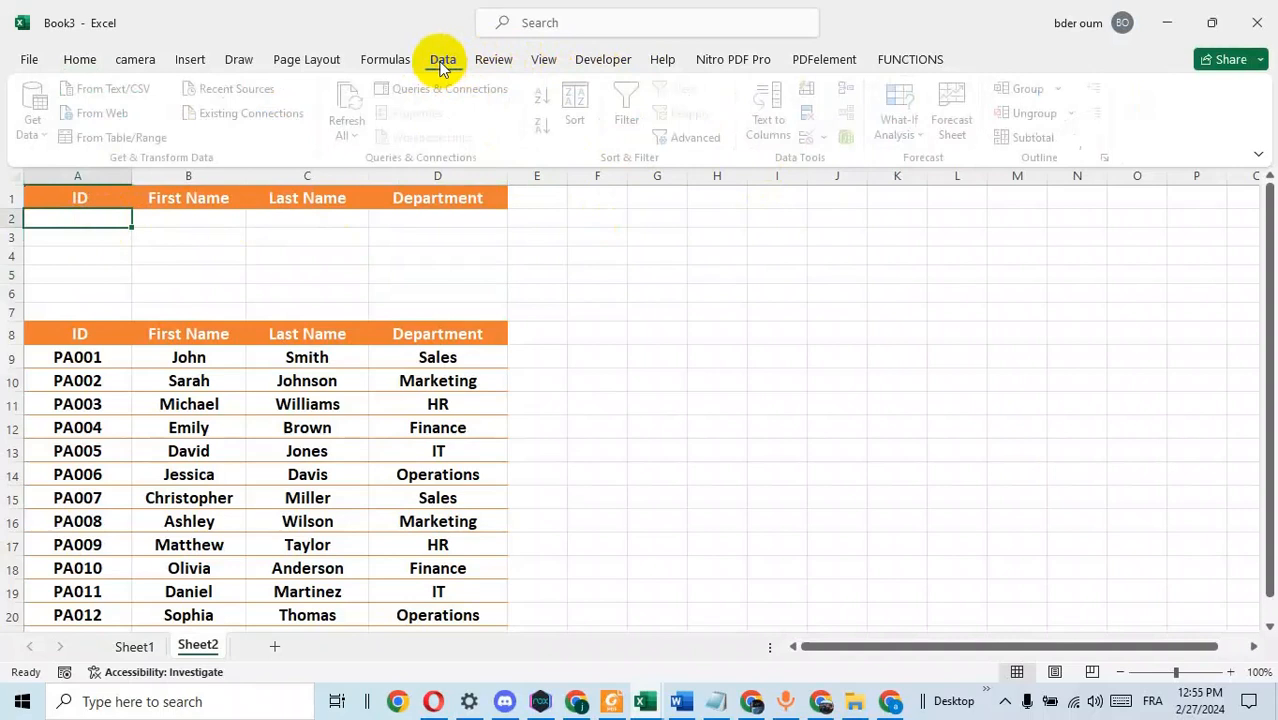
click(823, 137)
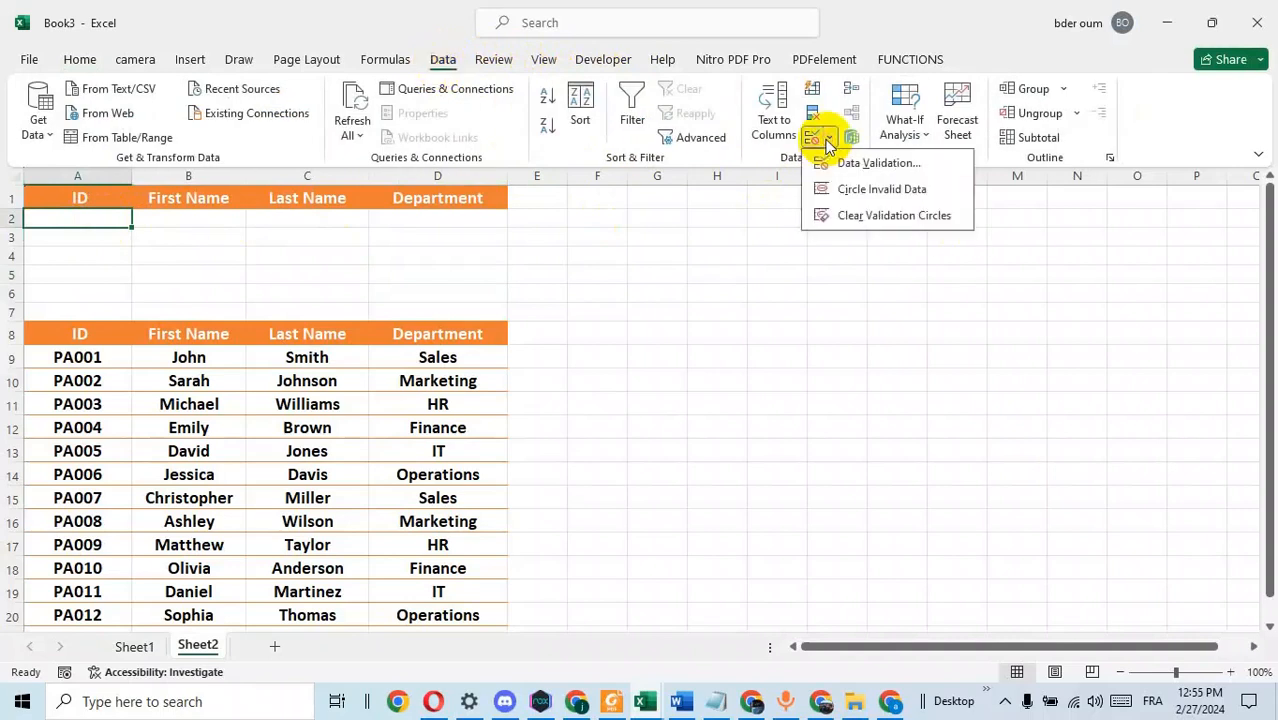
click(881, 166)
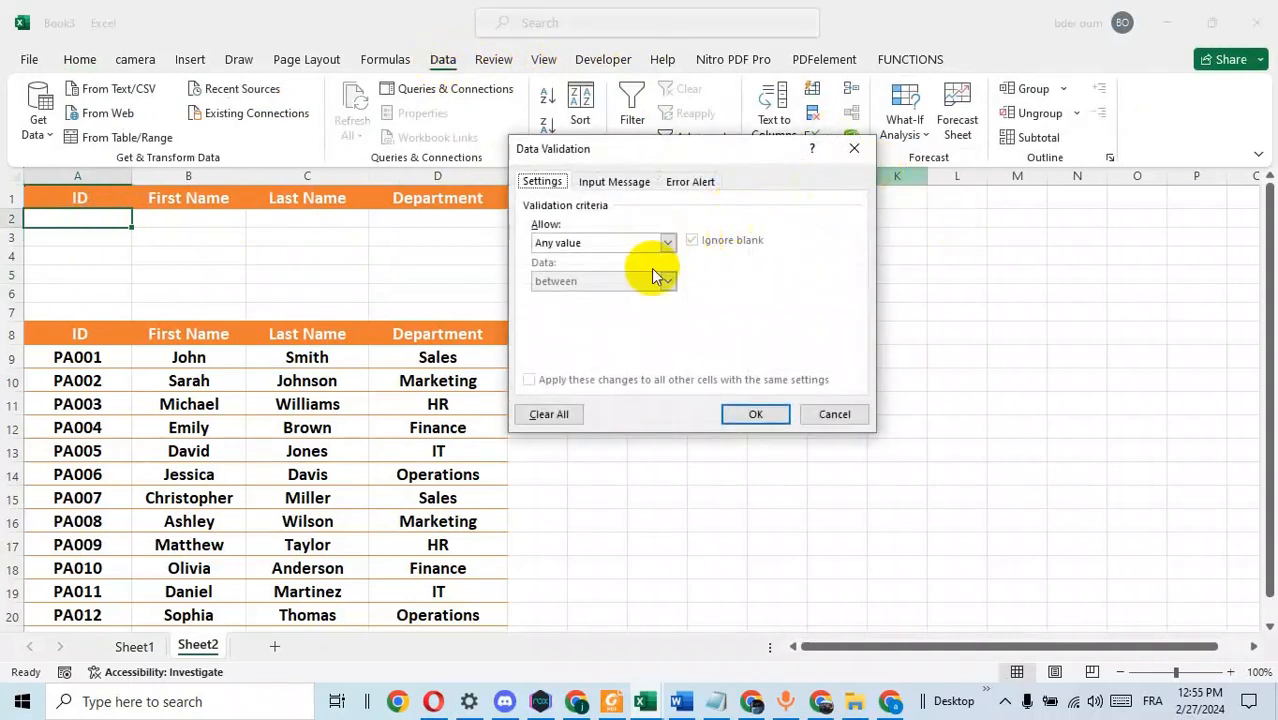
click(668, 243)
click(580, 293)
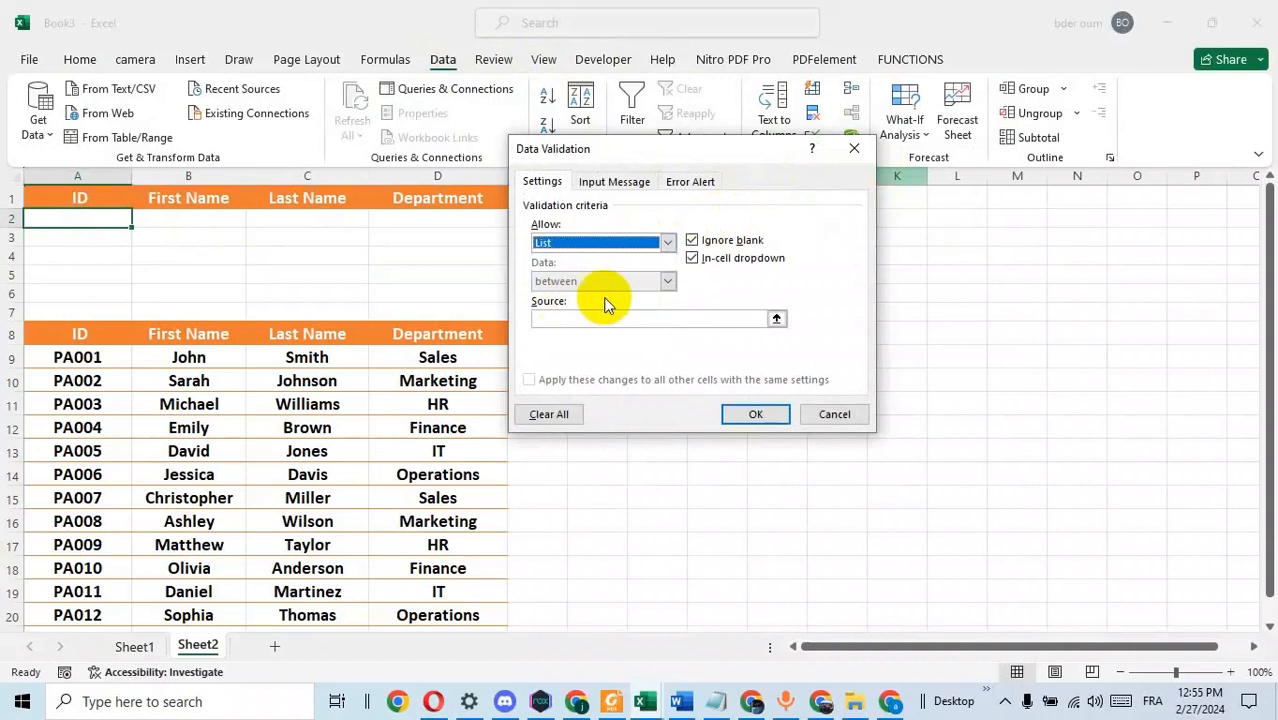
click(600, 320)
drag(84, 356, 140, 556)
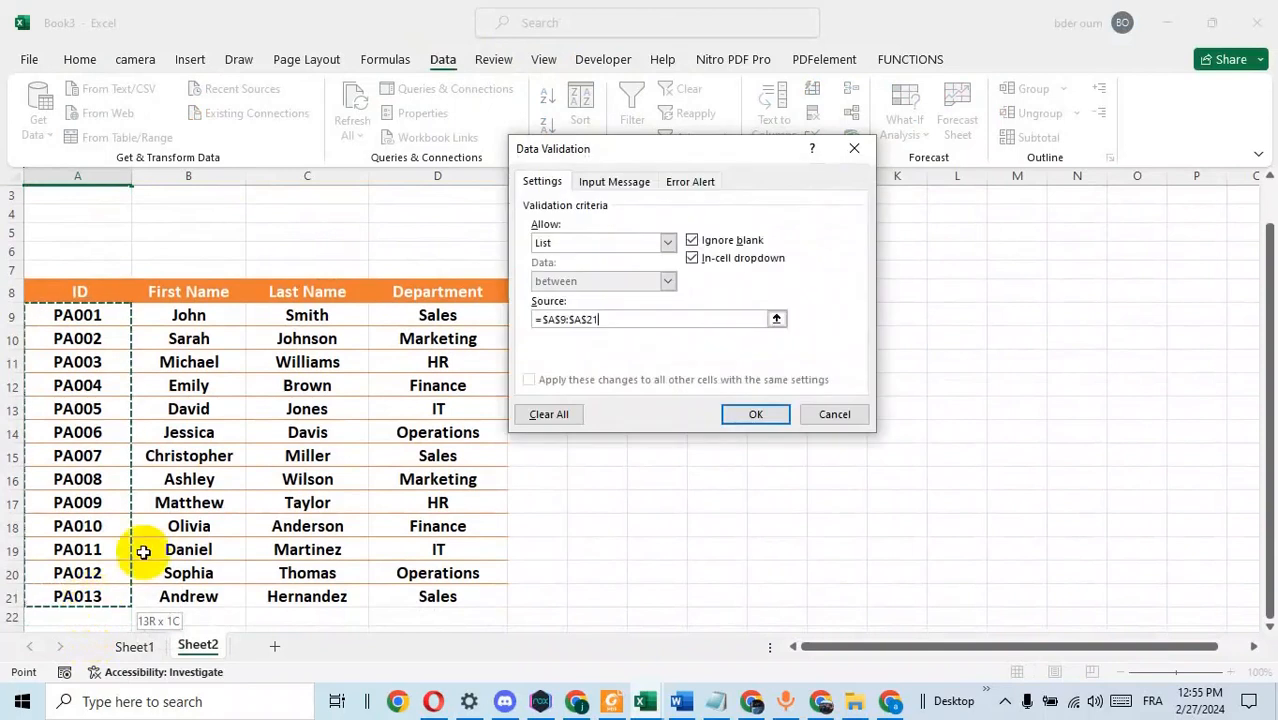
click(757, 414)
Choose PA003 from the new ID drop-down in cell A2
scroll(682, 374, up, 1)
click(76, 218)
click(140, 218)
click(95, 247)
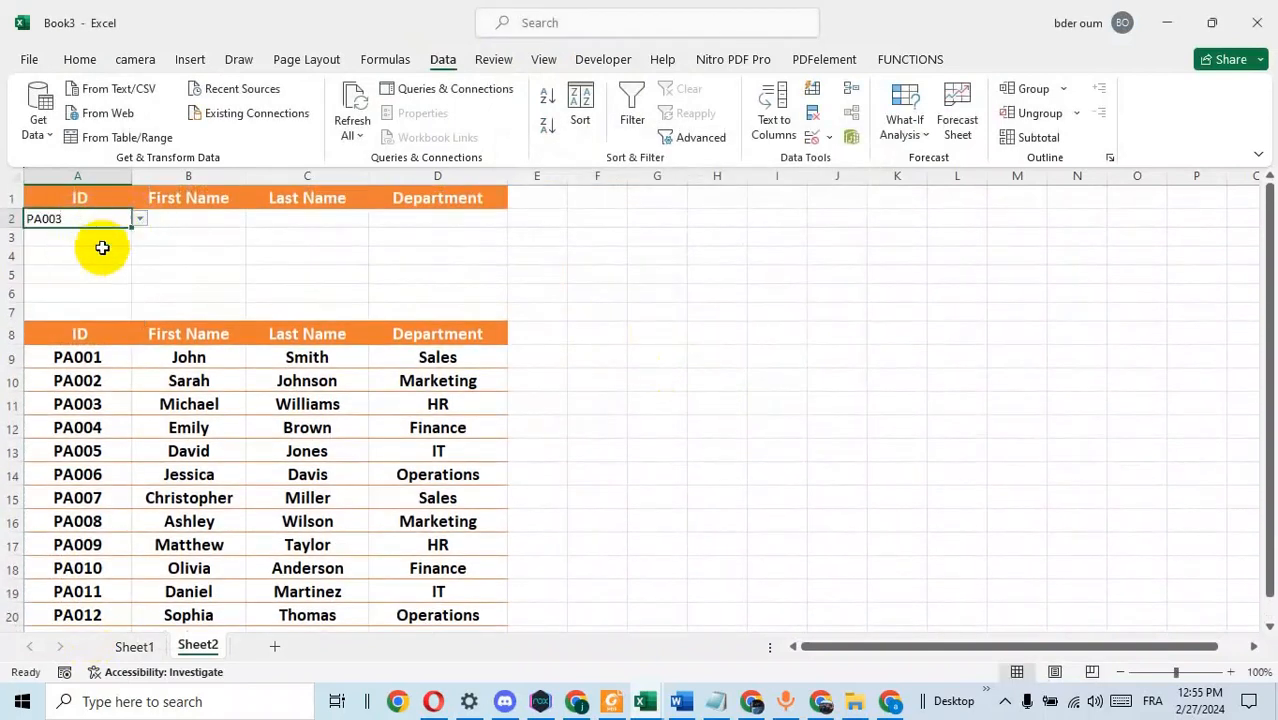
Begin a DGET formula in cell B2 with the employee table, headers included, as the absolute database range $A$8:$D$21
click(198, 221)
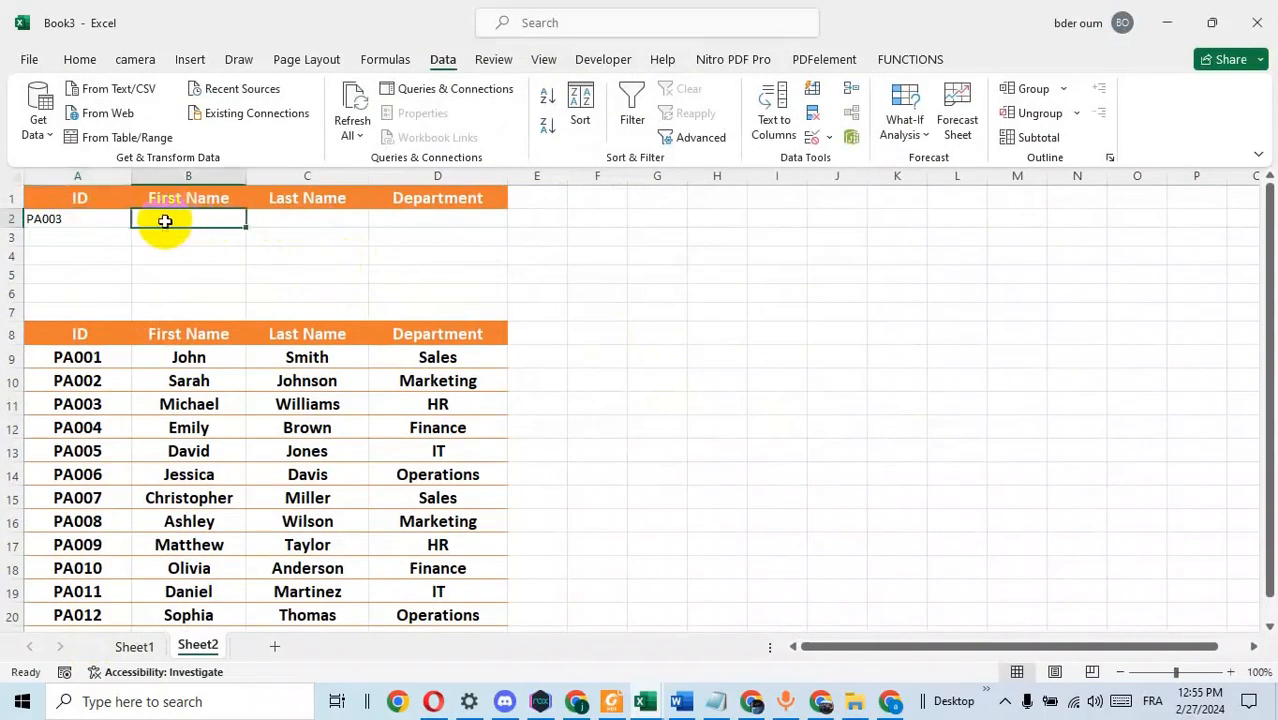
text(=)
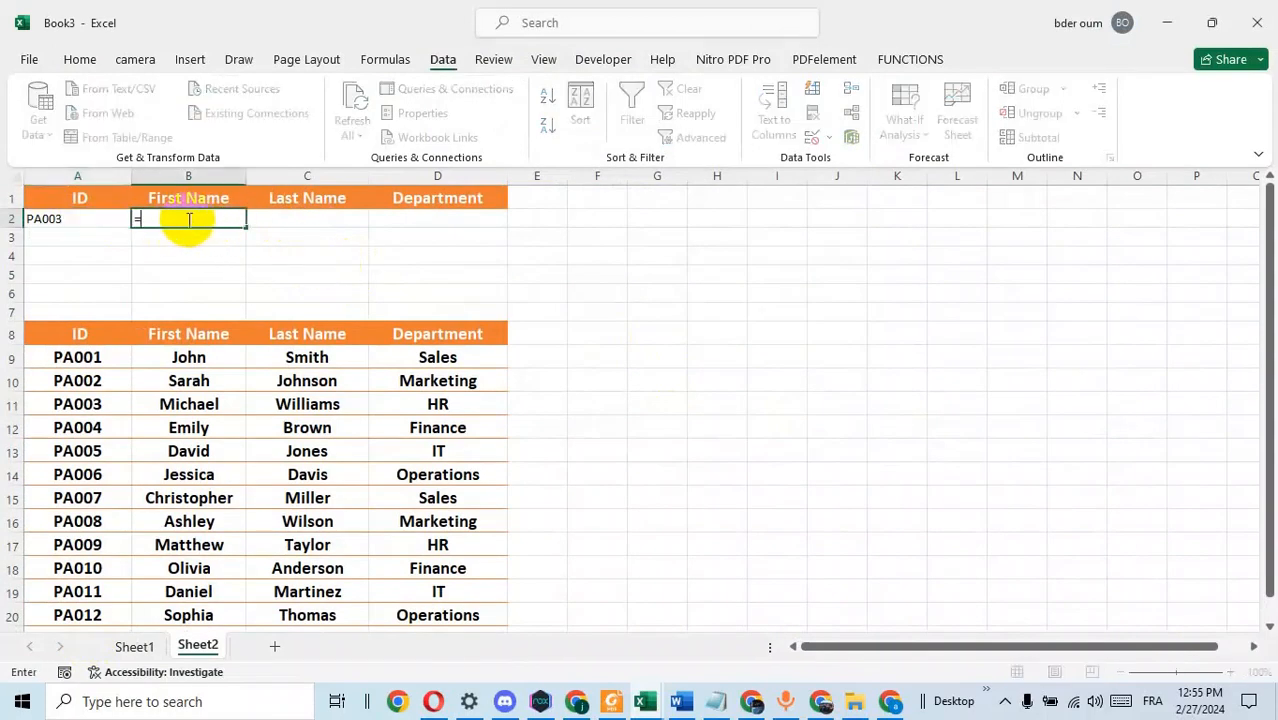
text(dge)
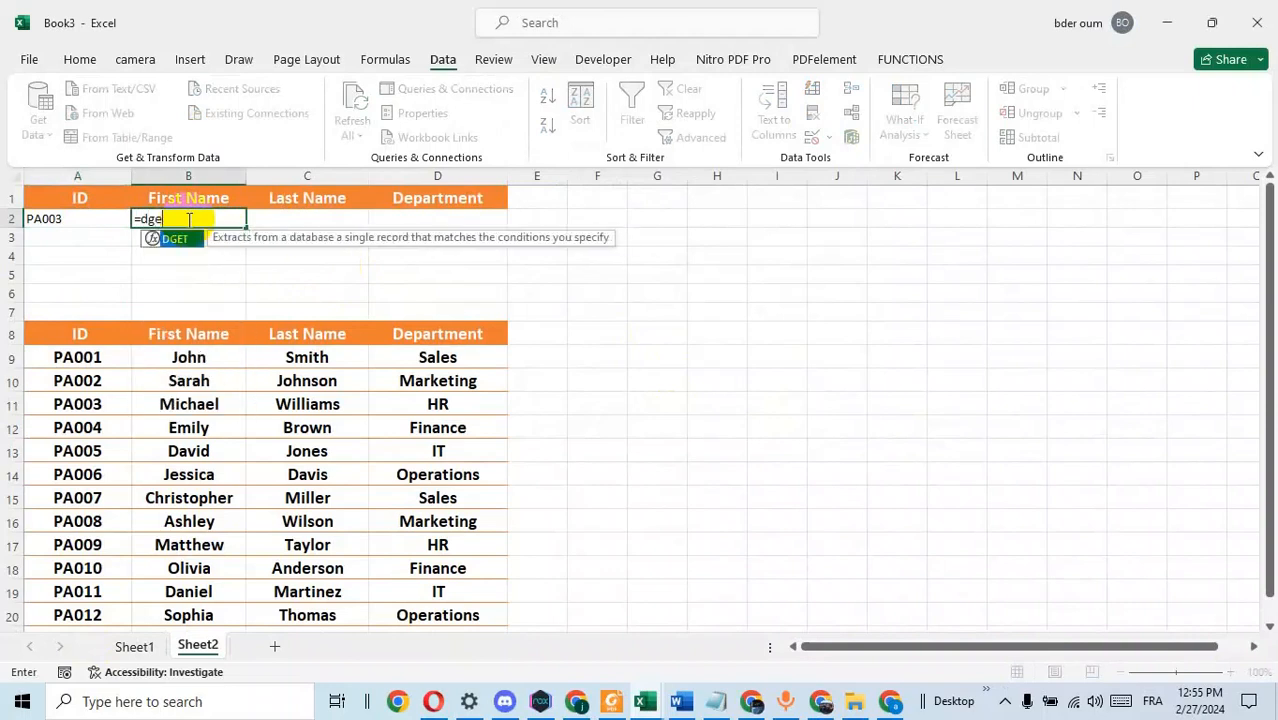
text(t)
double_click(170, 238)
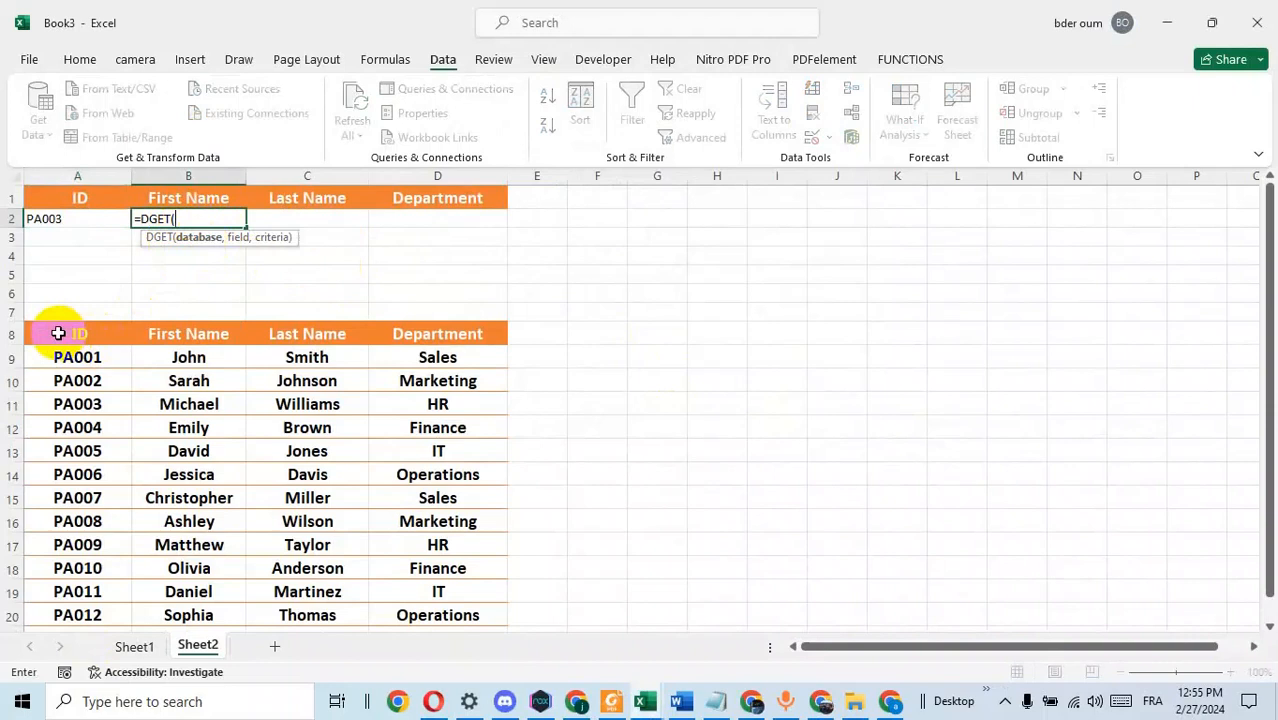
drag(58, 333, 441, 597)
scroll(471, 418, up, 1)
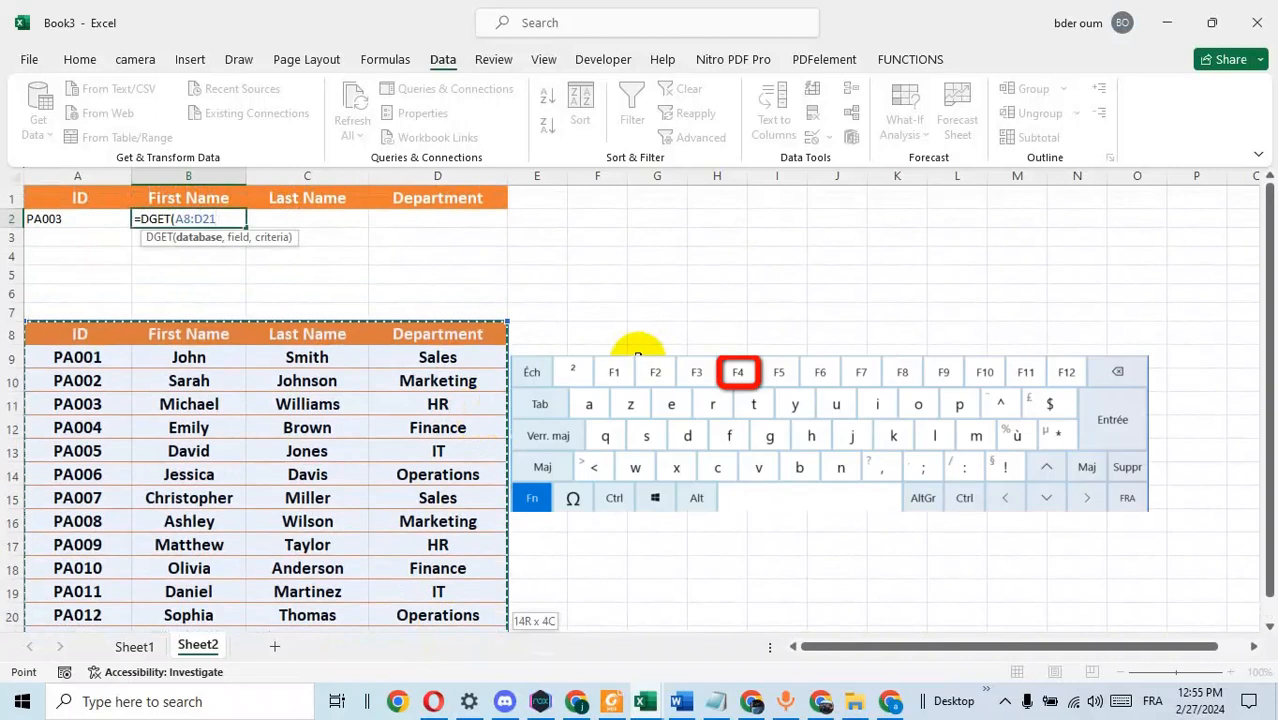
key(F4)
text(,)
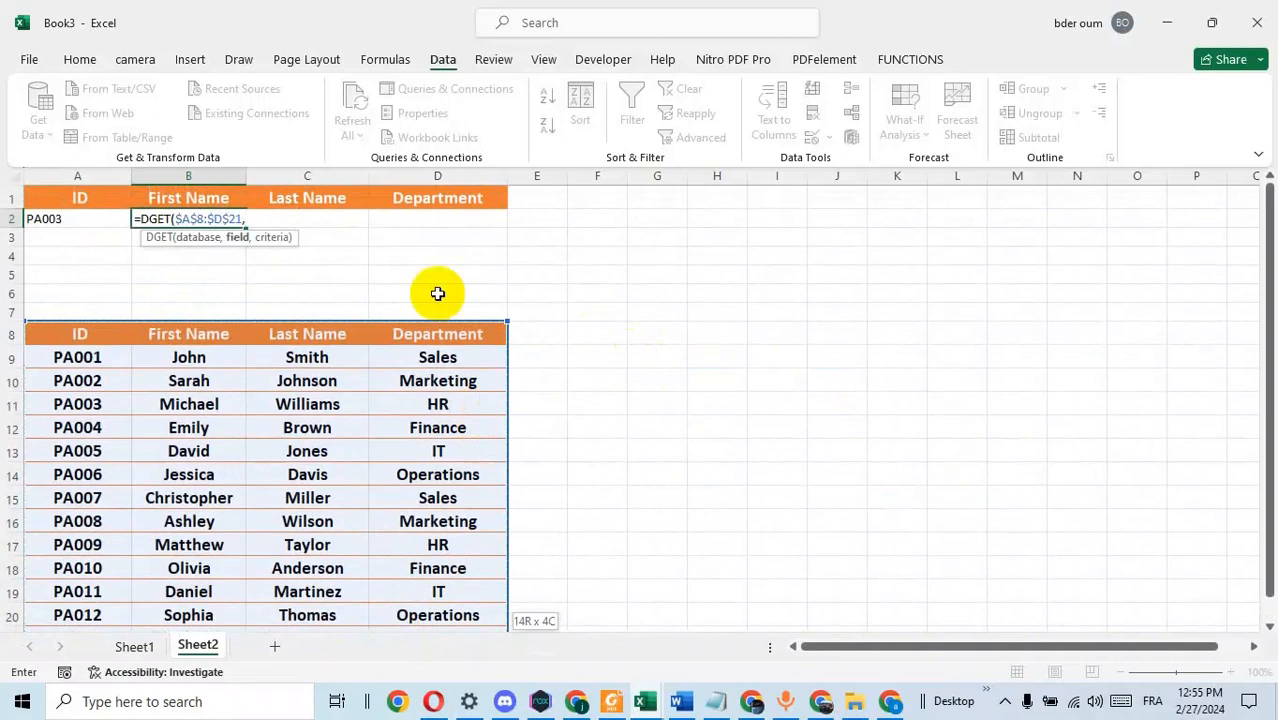
Complete the B2 DGET formula with B8 as the field and A1:A2 as the criteria
click(195, 335)
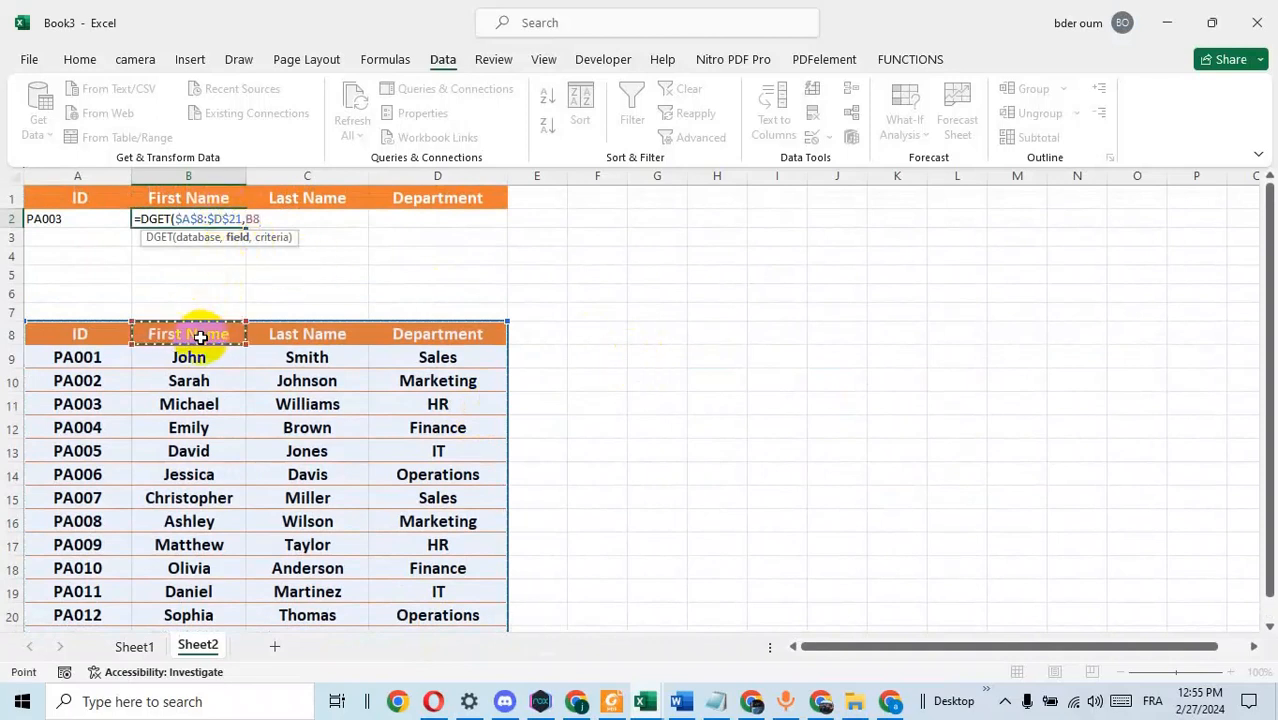
text(,)
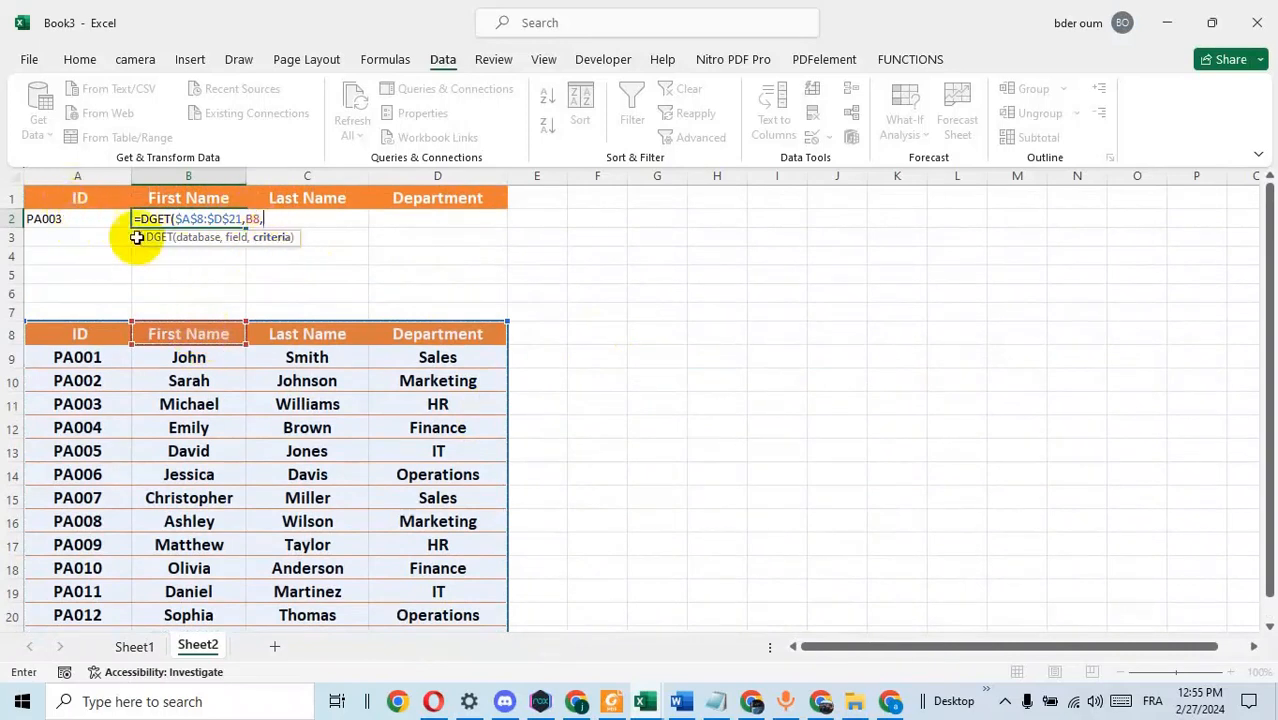
drag(80, 196, 83, 219)
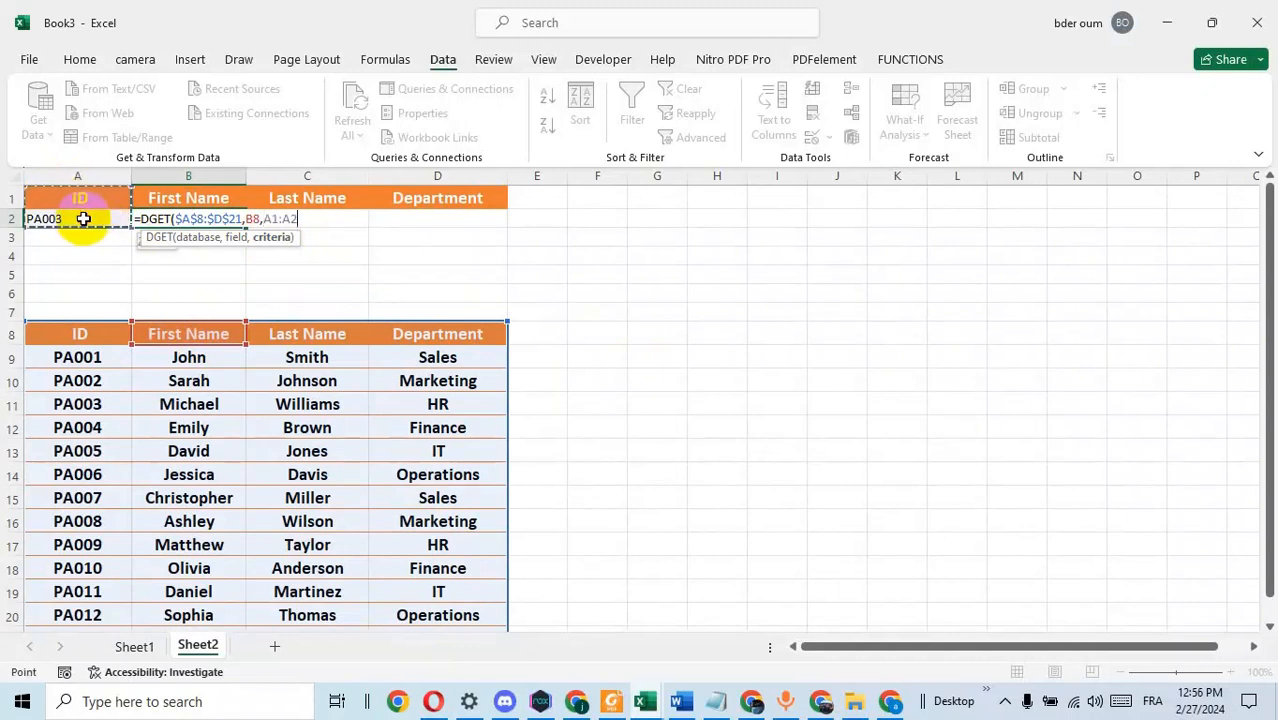
text())
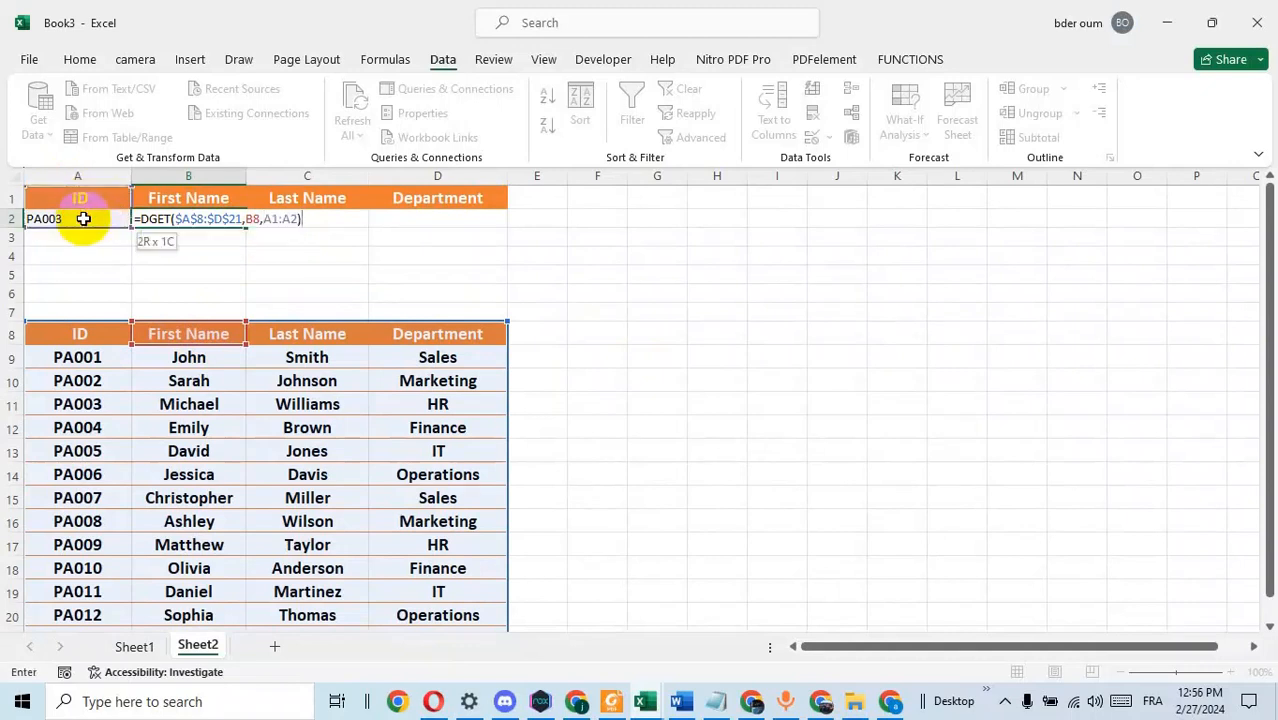
key(Return)
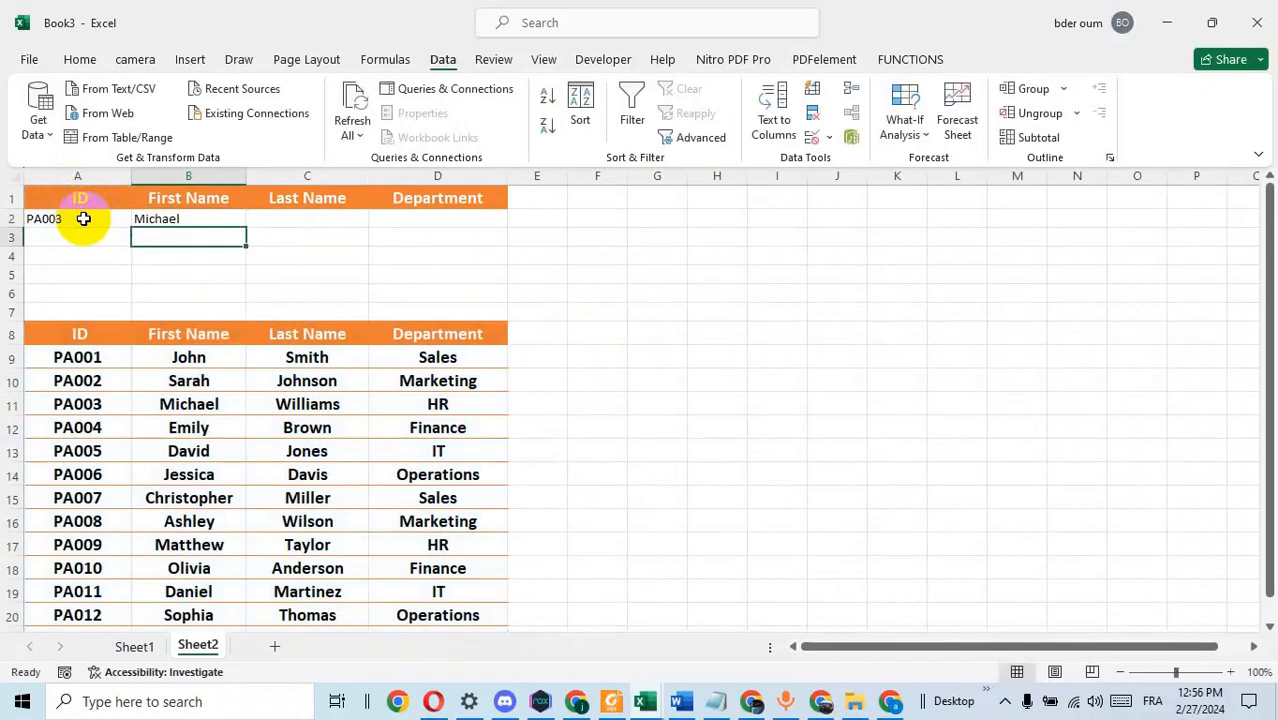
Fill the DGET formula from B2 across to the Last Name and Department cells, C2:D2
click(230, 217)
drag(246, 227, 459, 218)
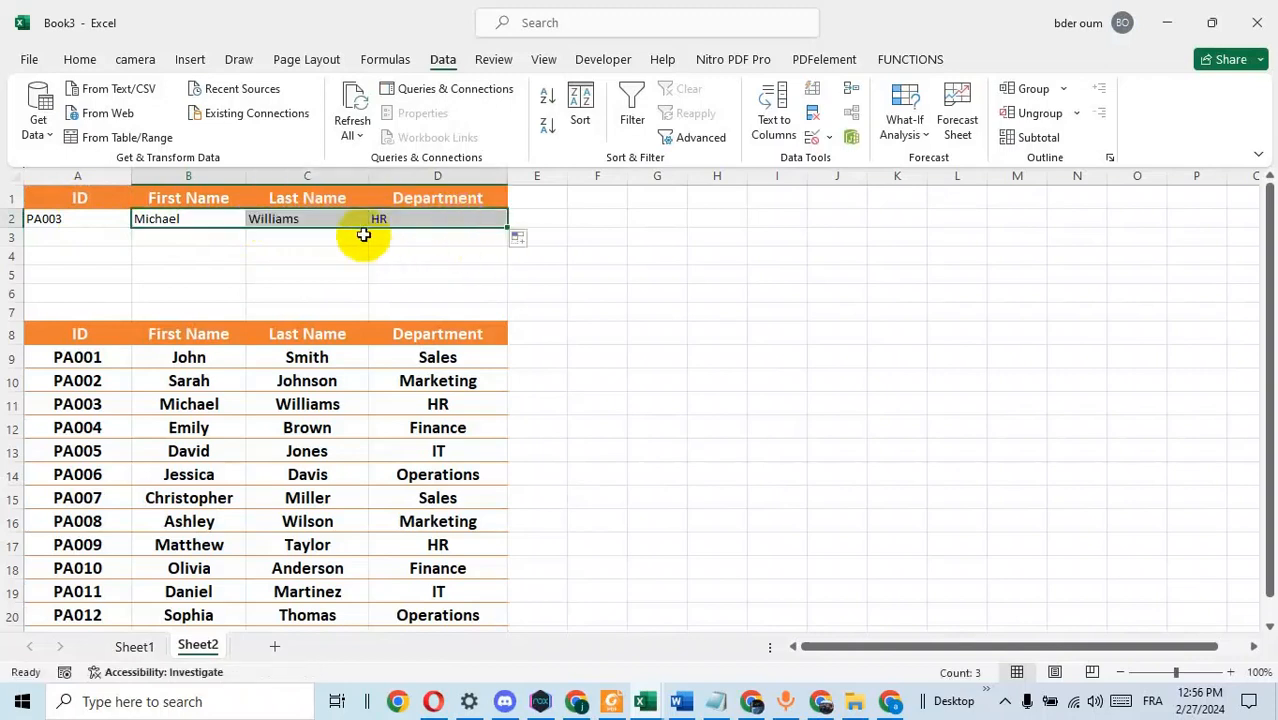
click(629, 274)
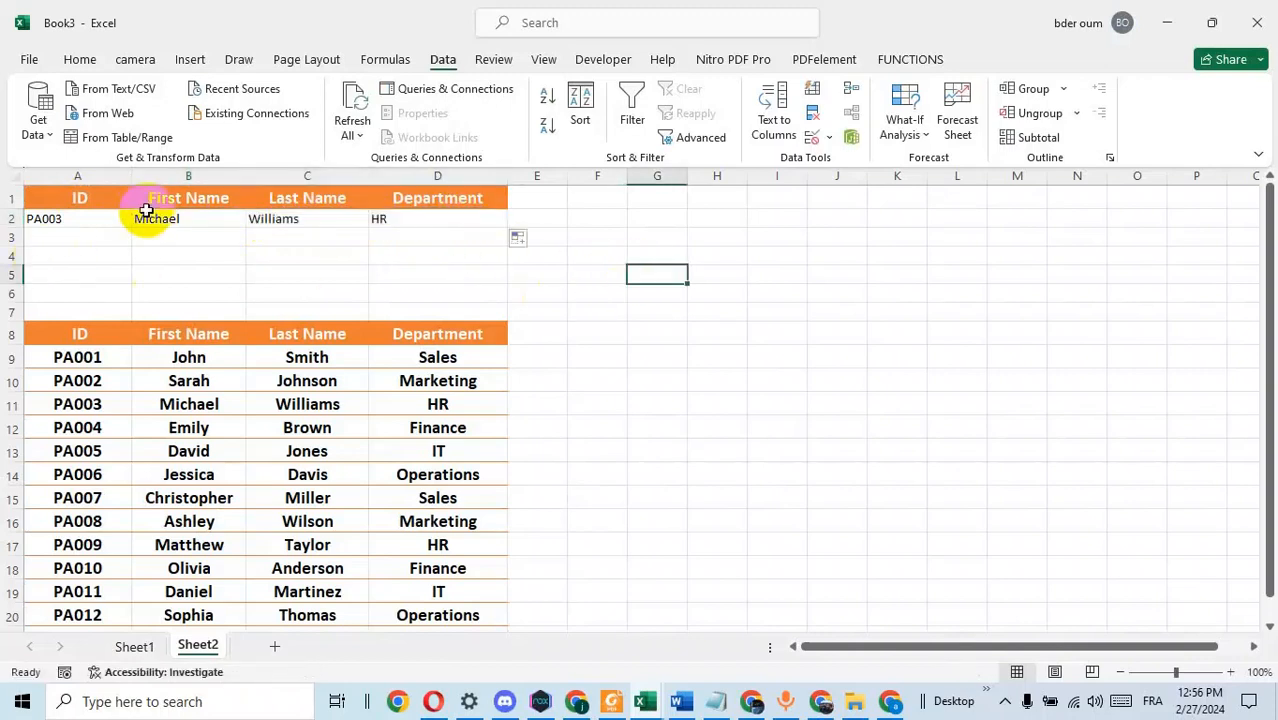
Test the lookup by switching the ID in A2 to PA004, PA006 and finally PA009
click(111, 222)
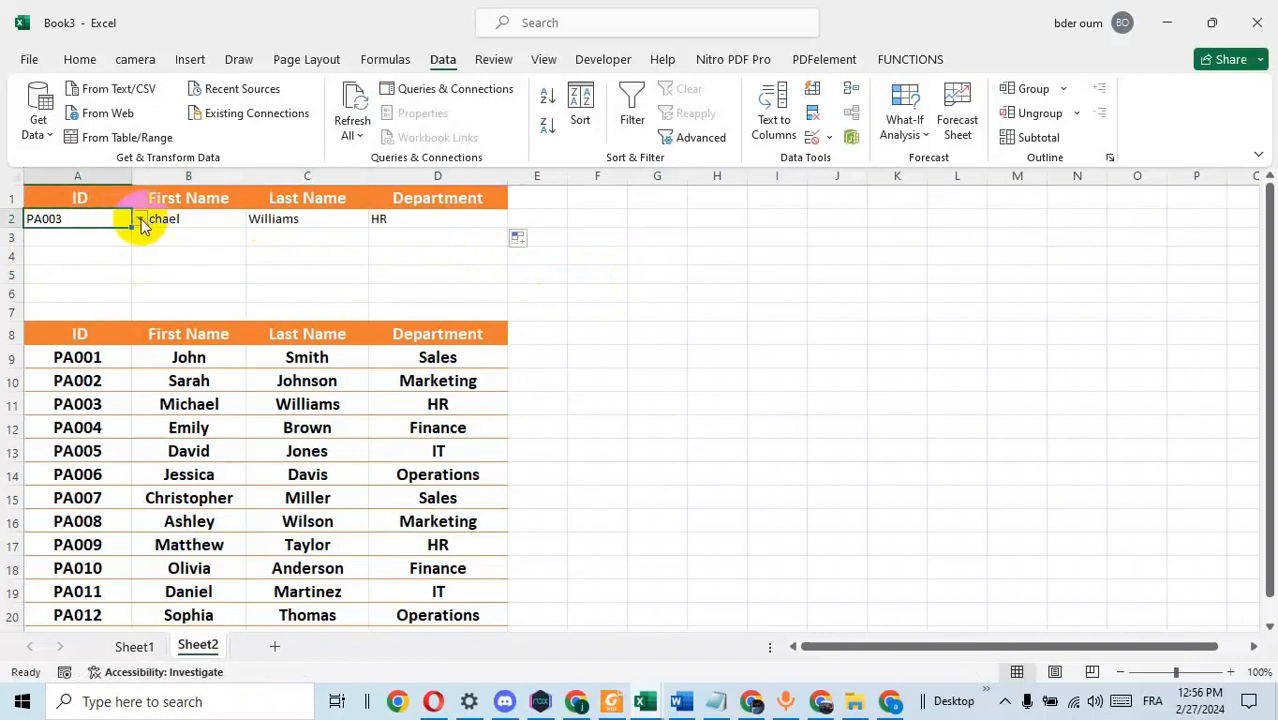
click(139, 219)
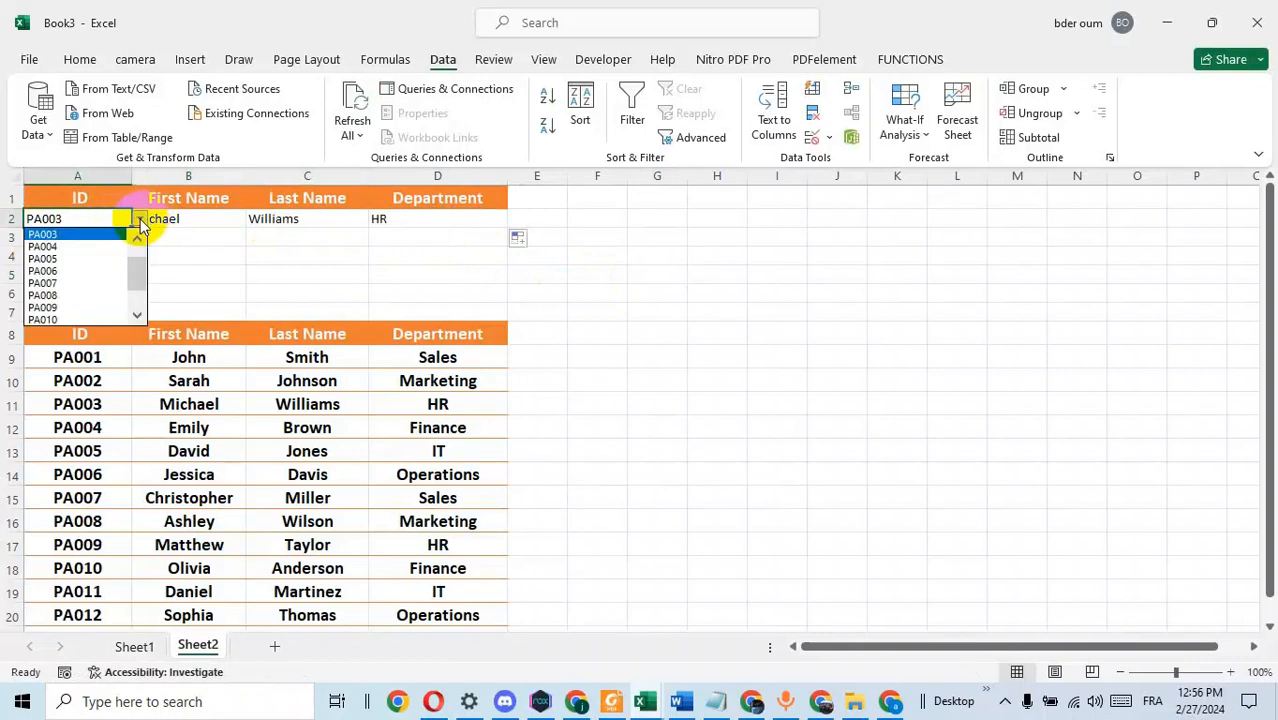
click(70, 247)
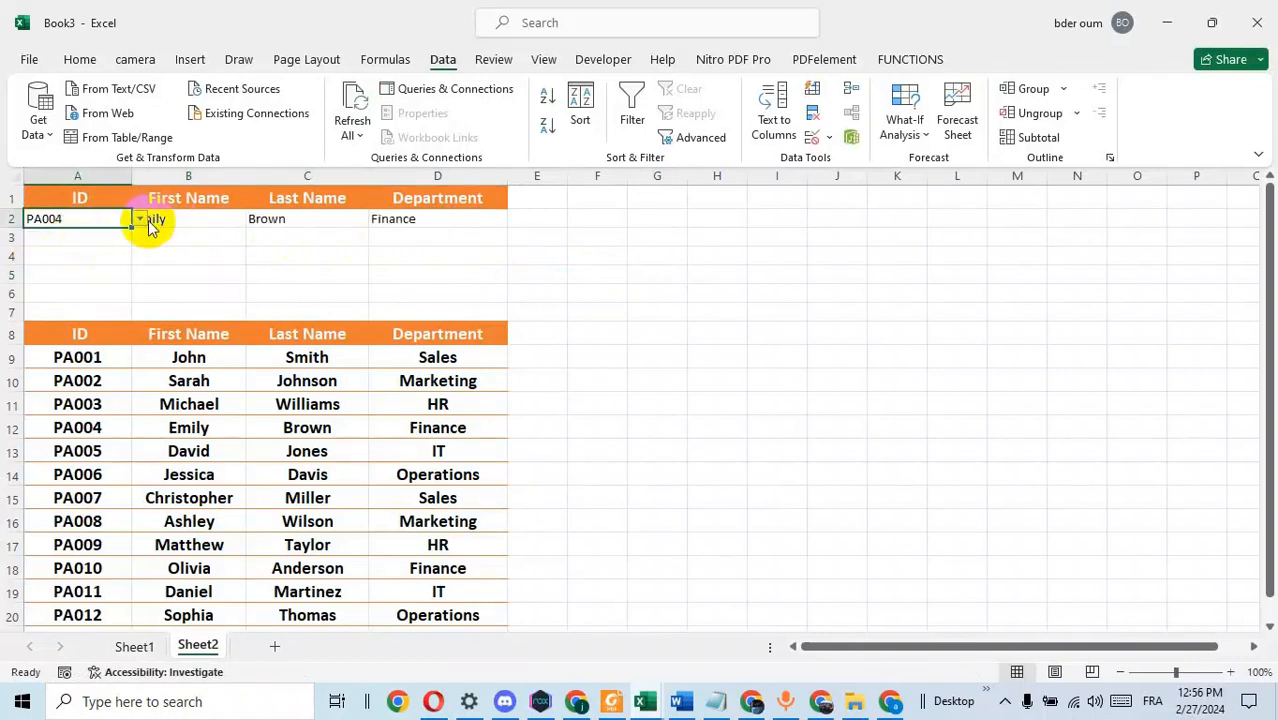
click(139, 220)
click(76, 258)
click(222, 278)
click(120, 218)
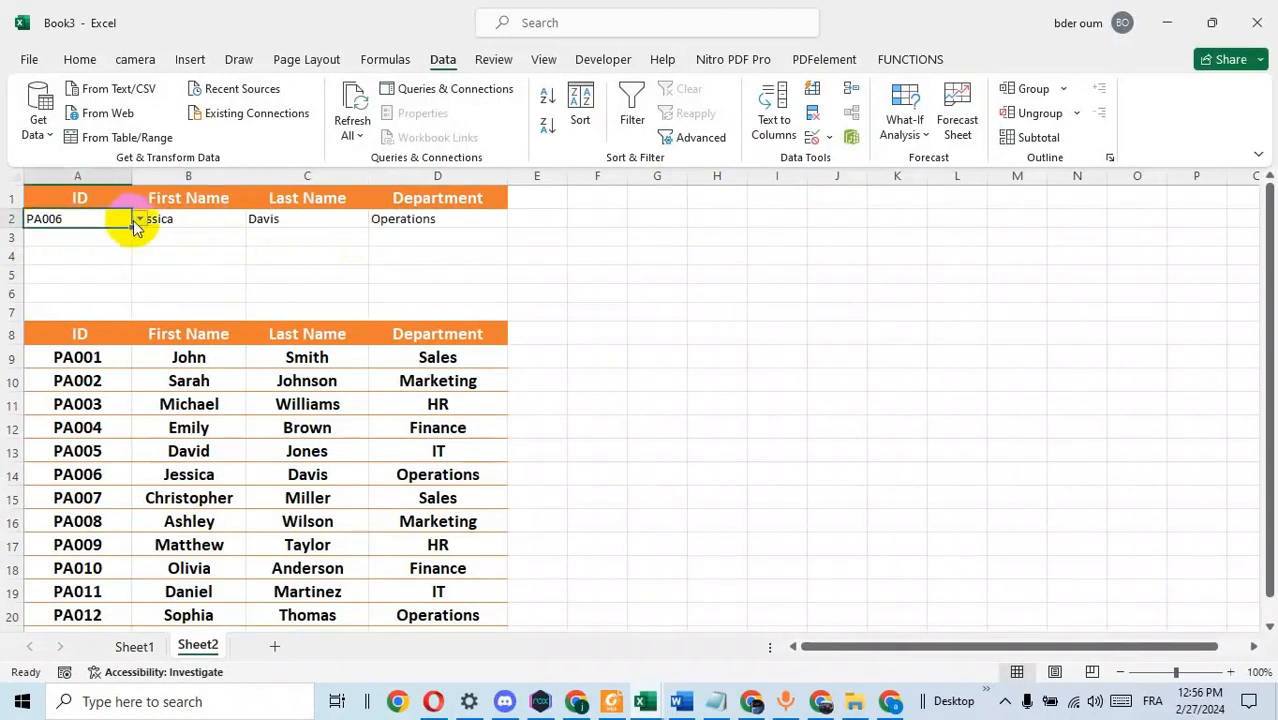
click(139, 219)
click(70, 272)
click(307, 272)
Format the lookup row A2:D2 as bold, centred horizontally and vertically, with font size 14
click(38, 218)
drag(38, 218, 442, 214)
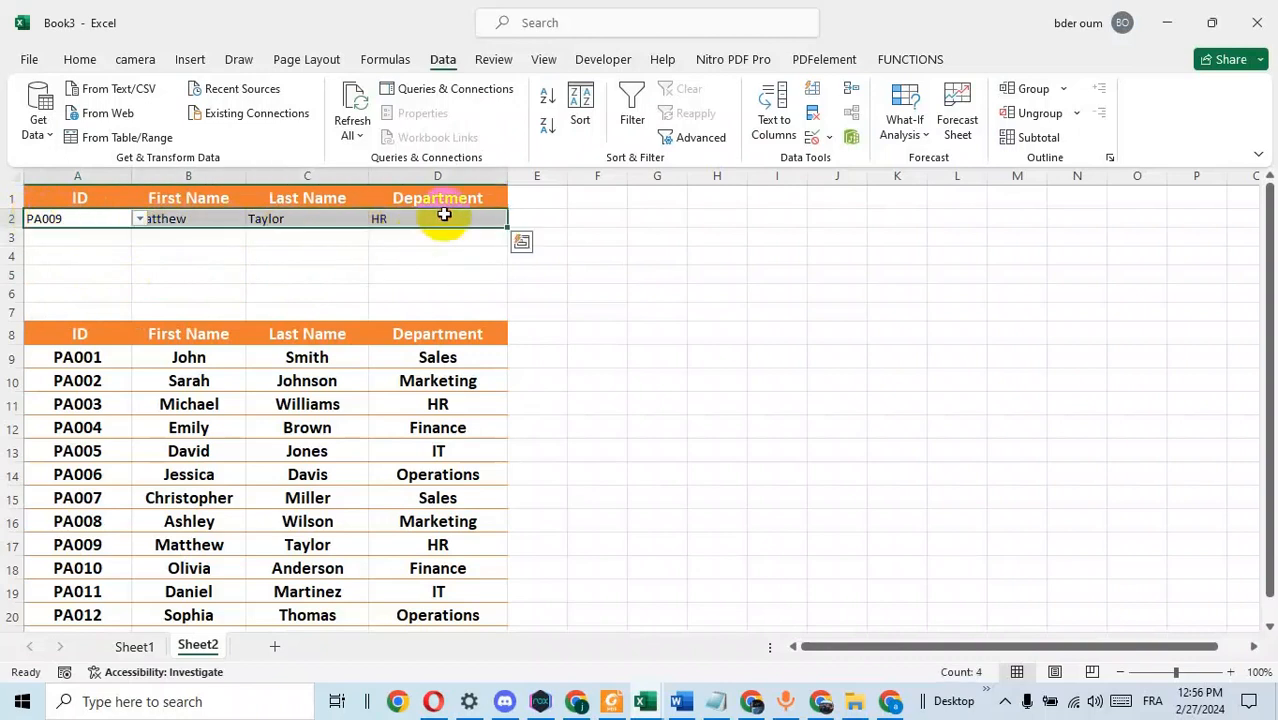
click(78, 62)
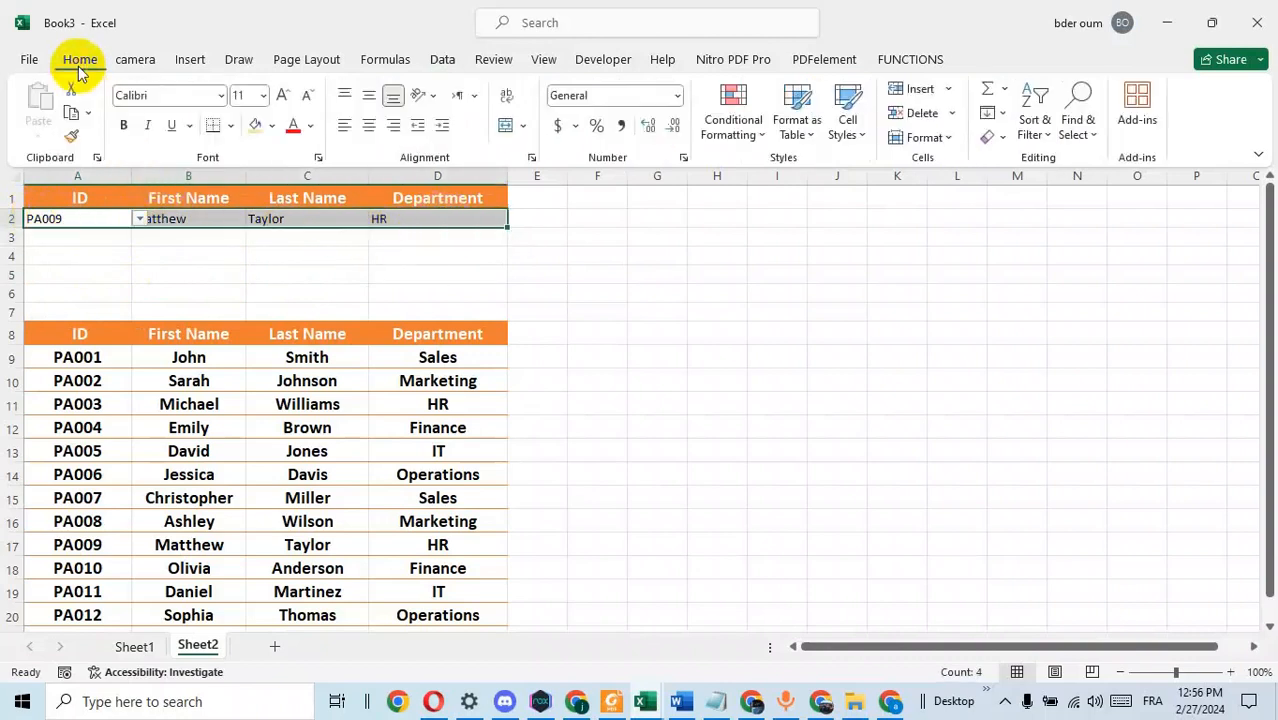
click(122, 126)
click(368, 125)
click(368, 97)
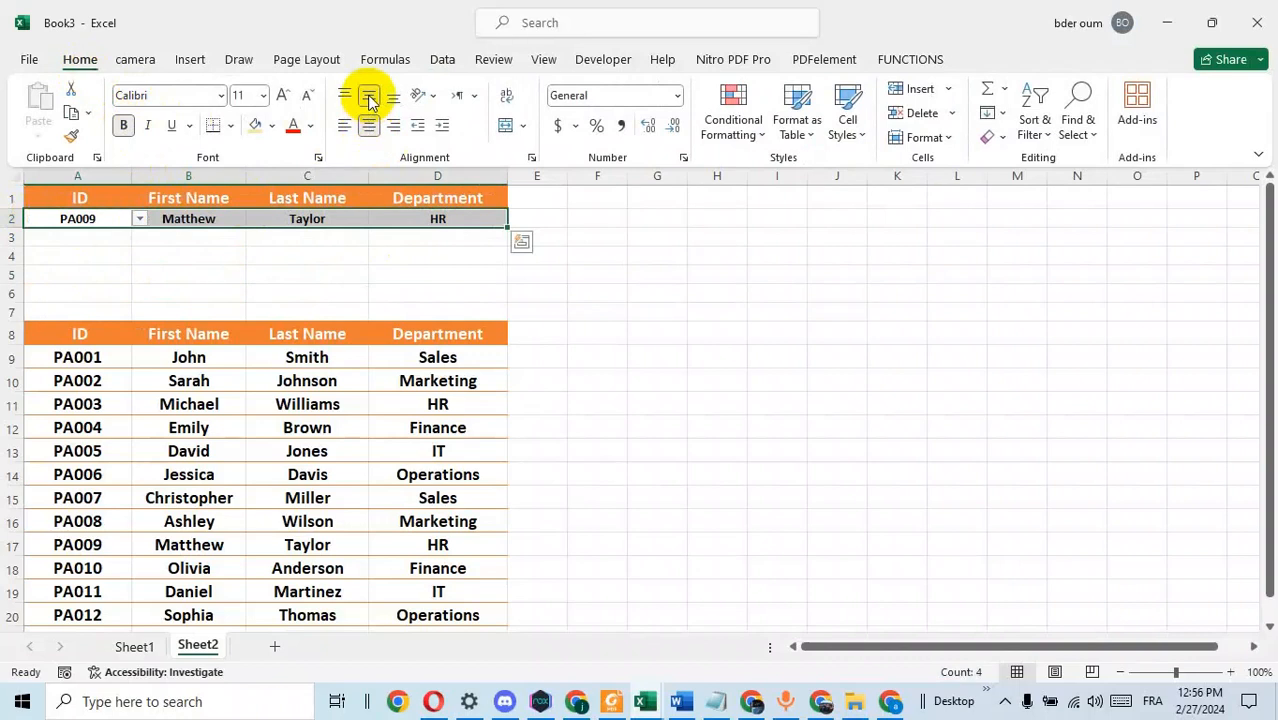
click(286, 95)
click(286, 95)
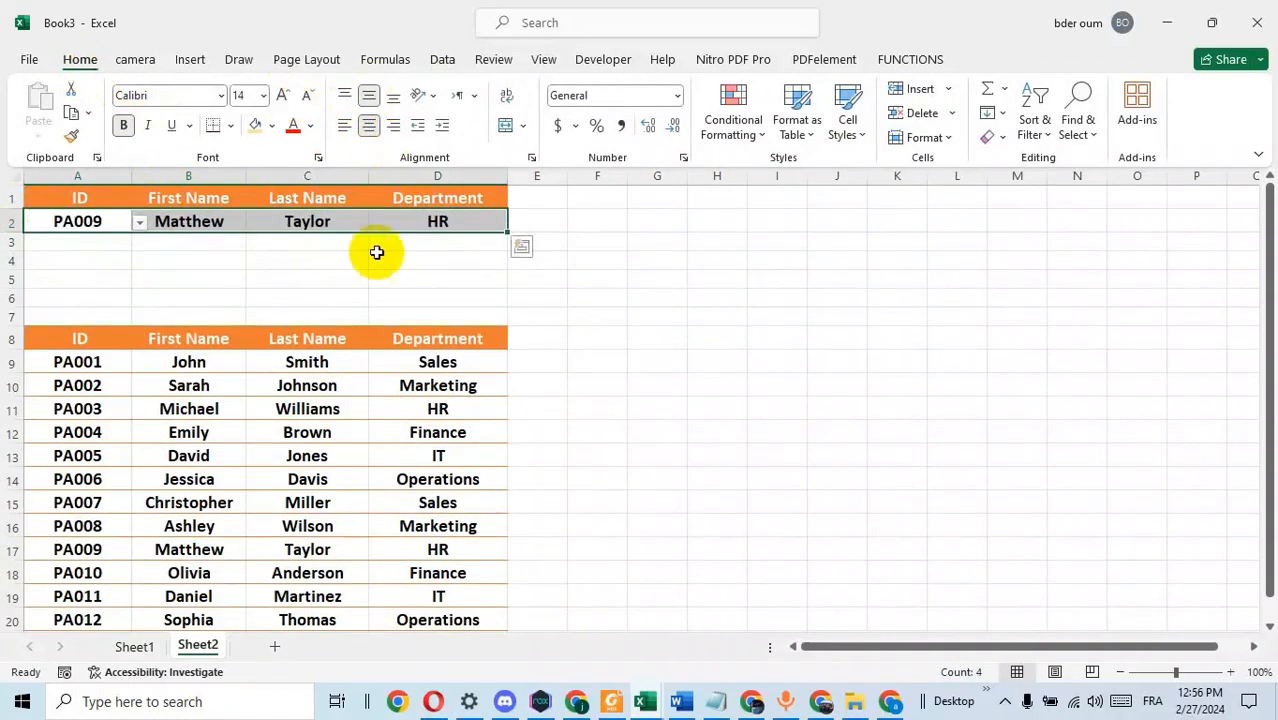
Widen columns B and C slightly so the First Name and Last Name columns have more room
drag(247, 168, 265, 168)
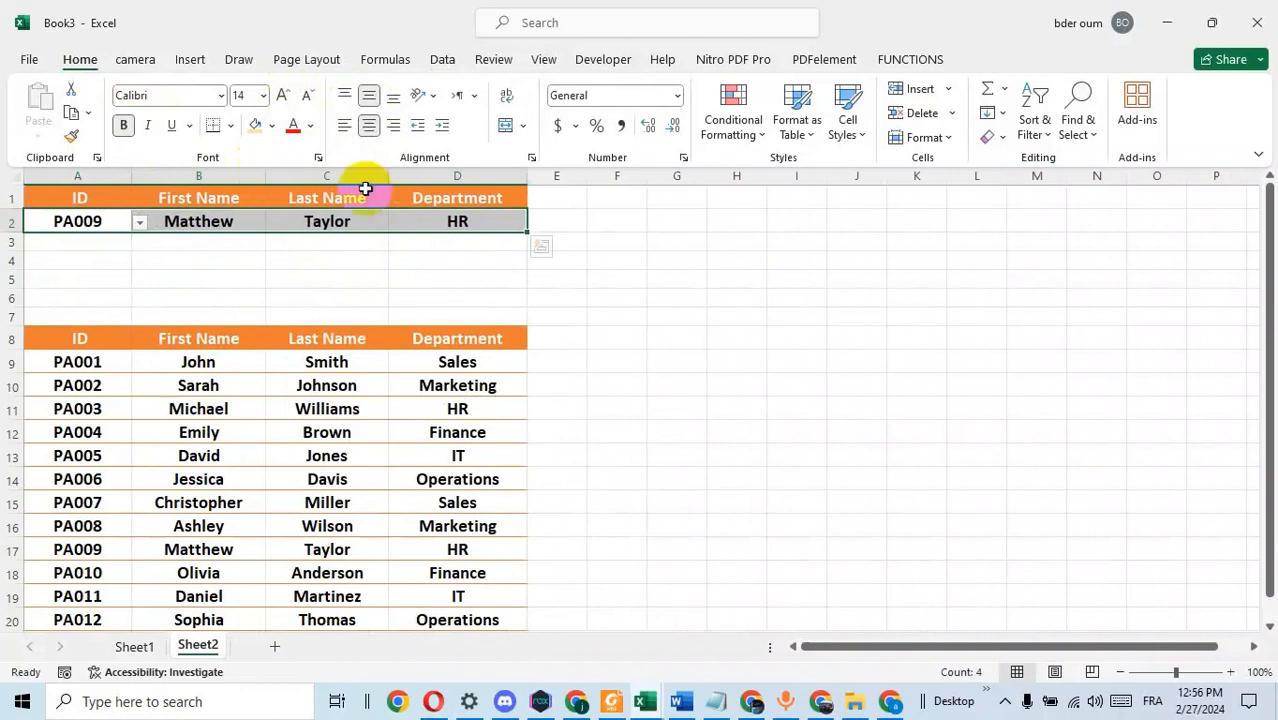
drag(386, 168, 401, 171)
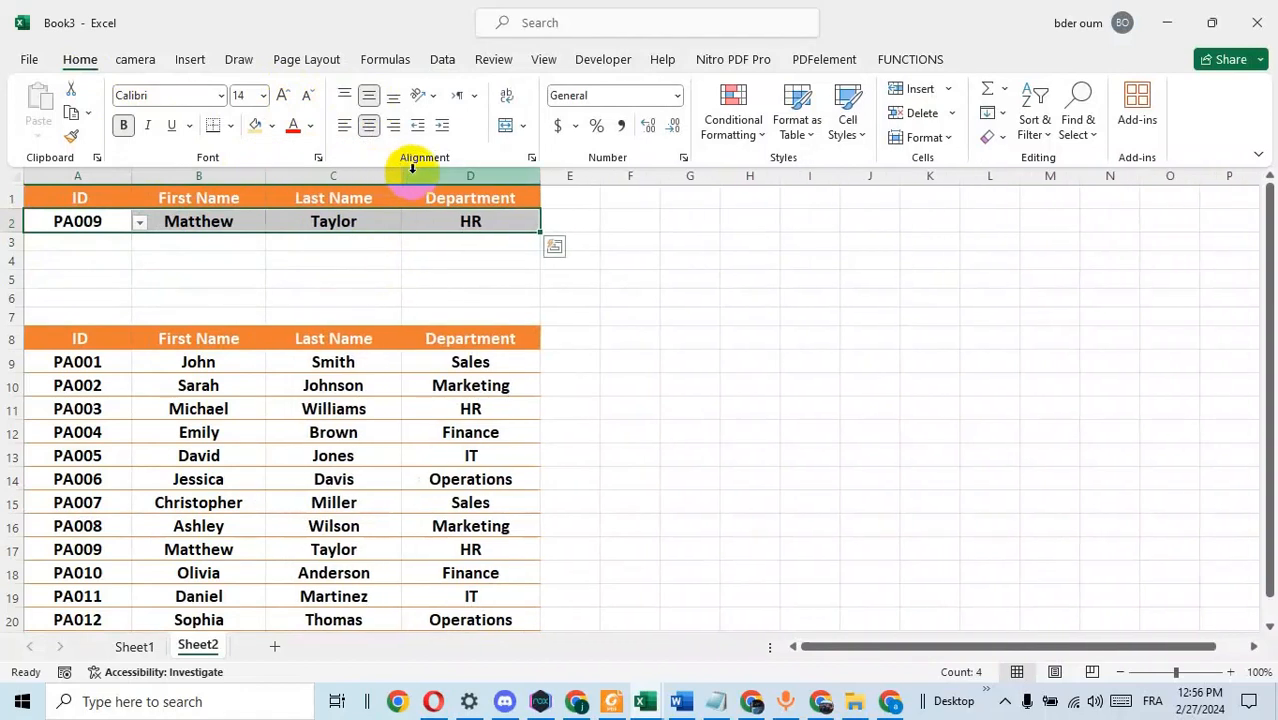
click(650, 258)
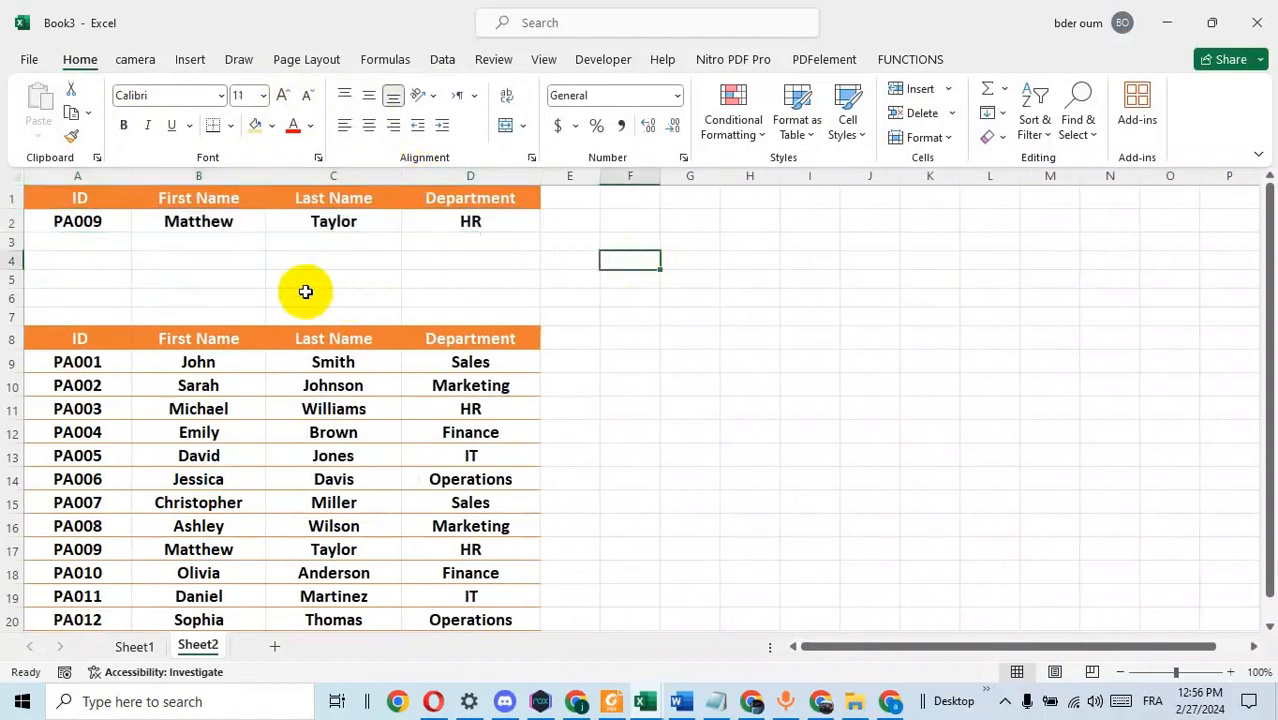